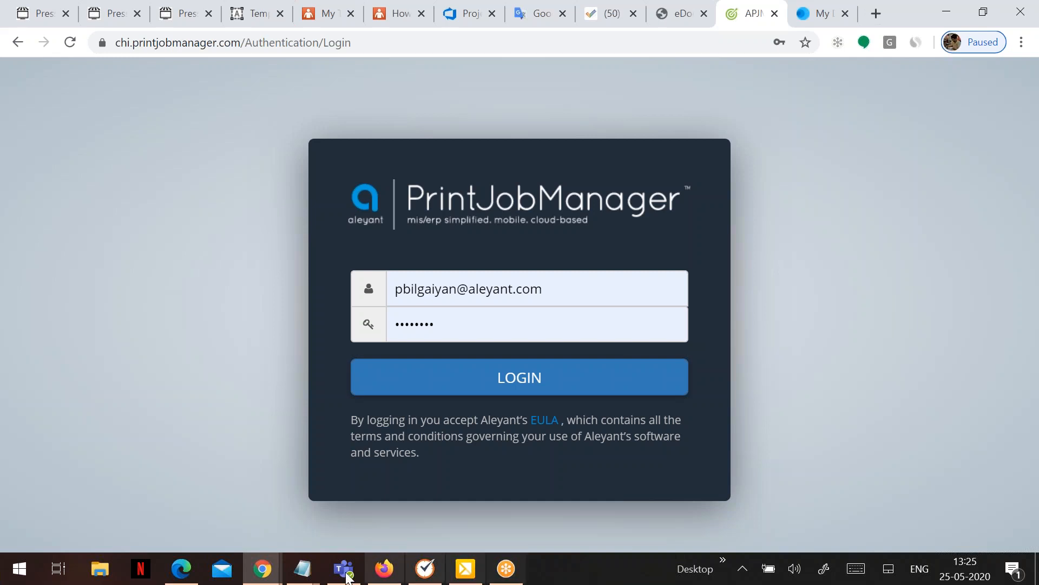
# Load the My Apps link from the notes in the Intuit tab and start creating a new app.
pyautogui.moveTo(302, 568)
pyautogui.click(455, 490)
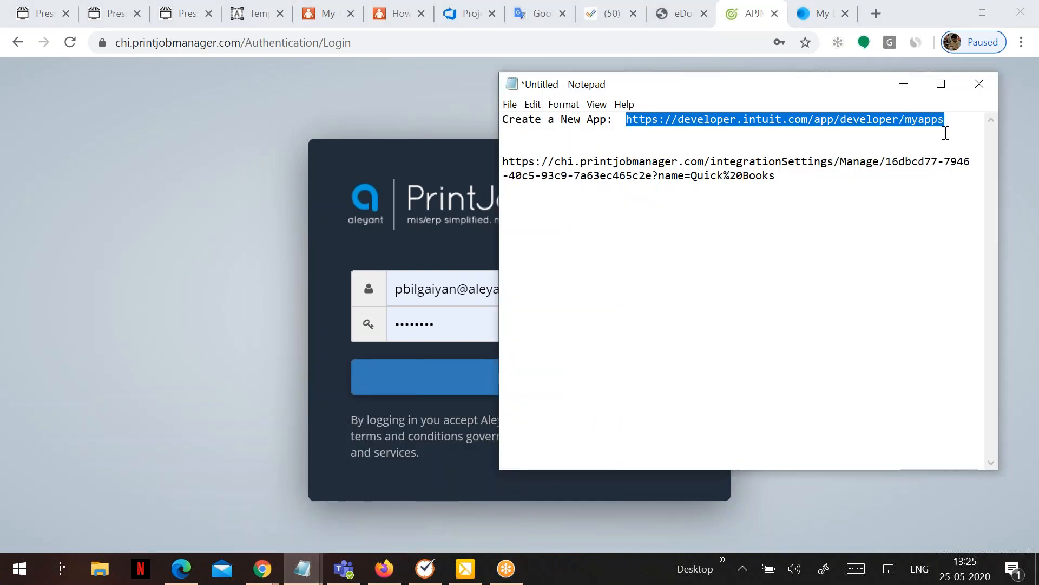
pyautogui.click(904, 84)
pyautogui.click(815, 16)
pyautogui.click(440, 42)
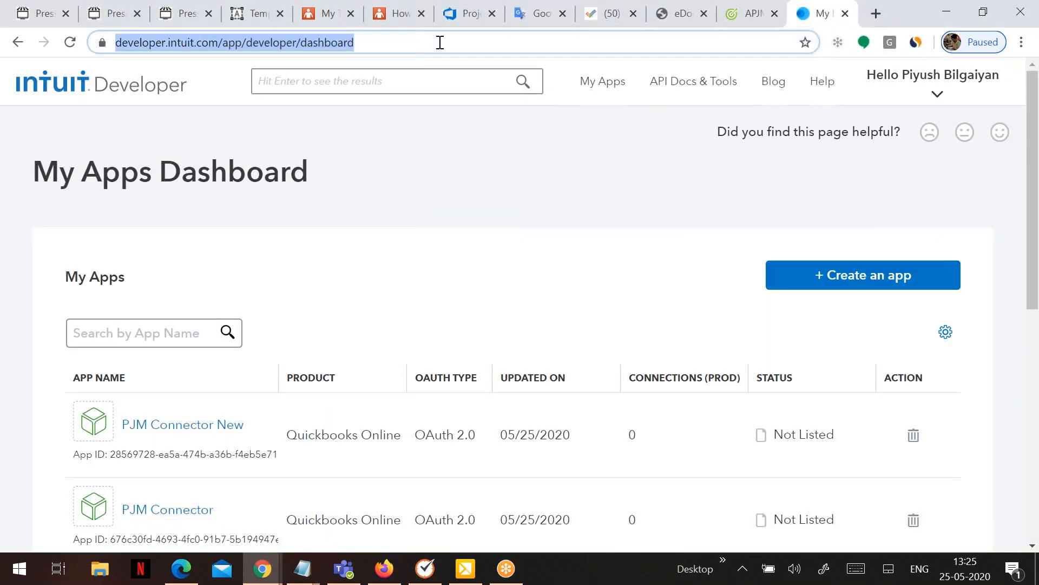
pyautogui.write('https://developer.intuit.com/app/developer/myapps')
pyautogui.press('Return')
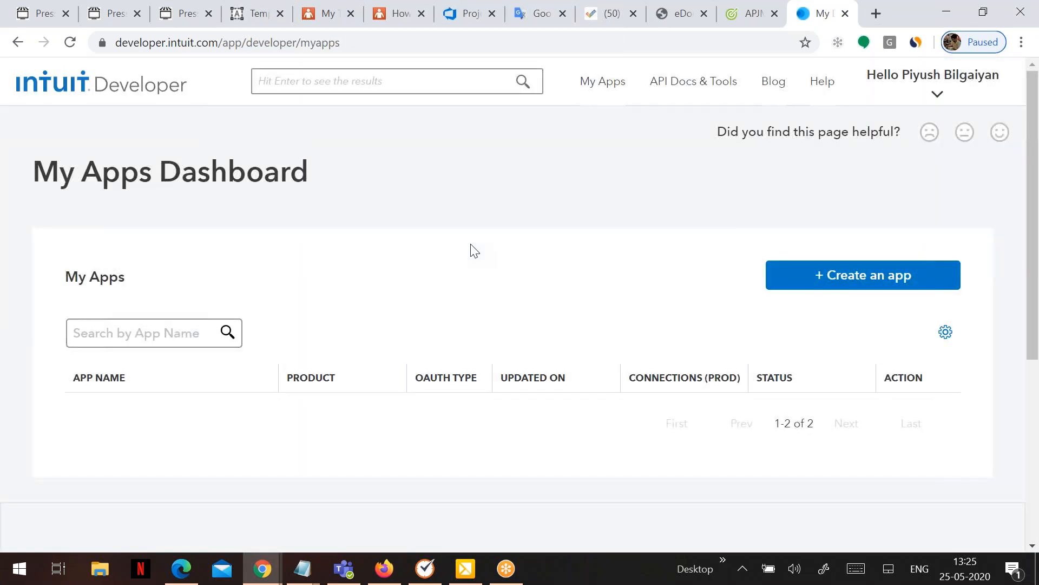
pyautogui.click(817, 285)
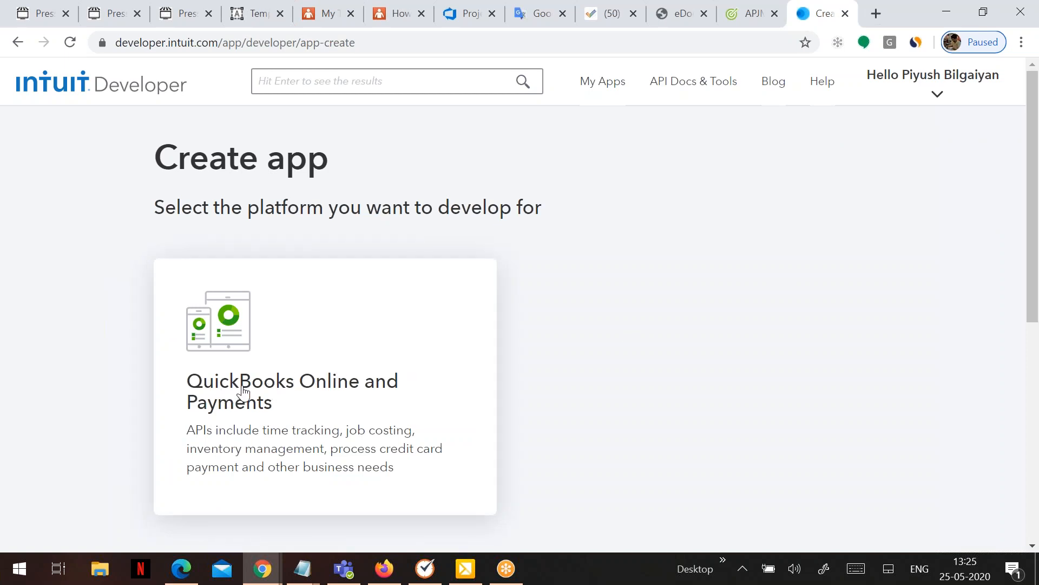
# Create a QuickBooks Online and Payments app named My First App with the Accounting scope.
pyautogui.click(243, 395)
pyautogui.click(247, 359)
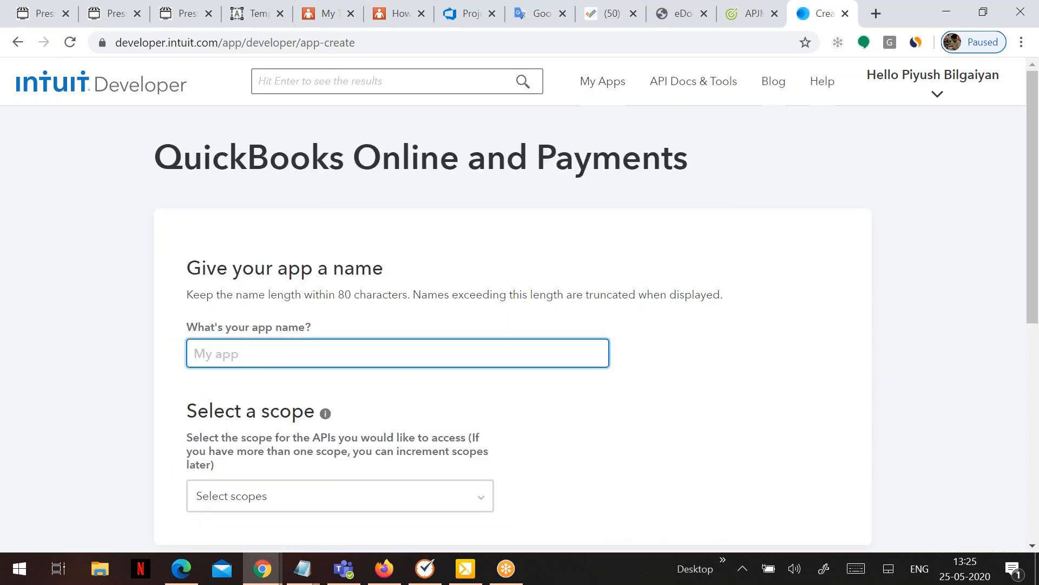
pyautogui.write('My First APppp')
pyautogui.click(301, 503)
pyautogui.click(244, 545)
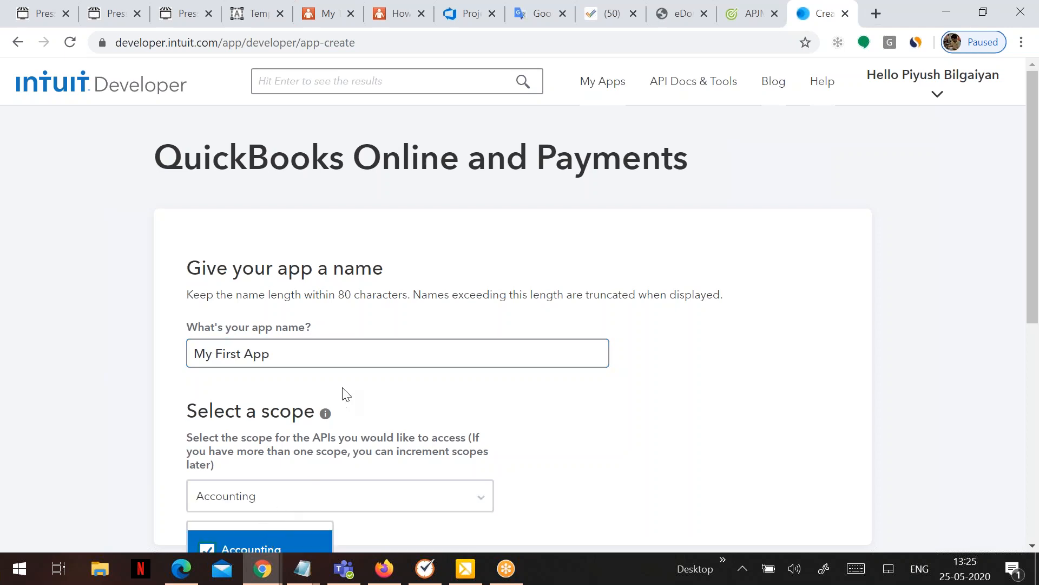
pyautogui.scroll(-3, 340, 386)
pyautogui.click(427, 392)
pyautogui.click(316, 408)
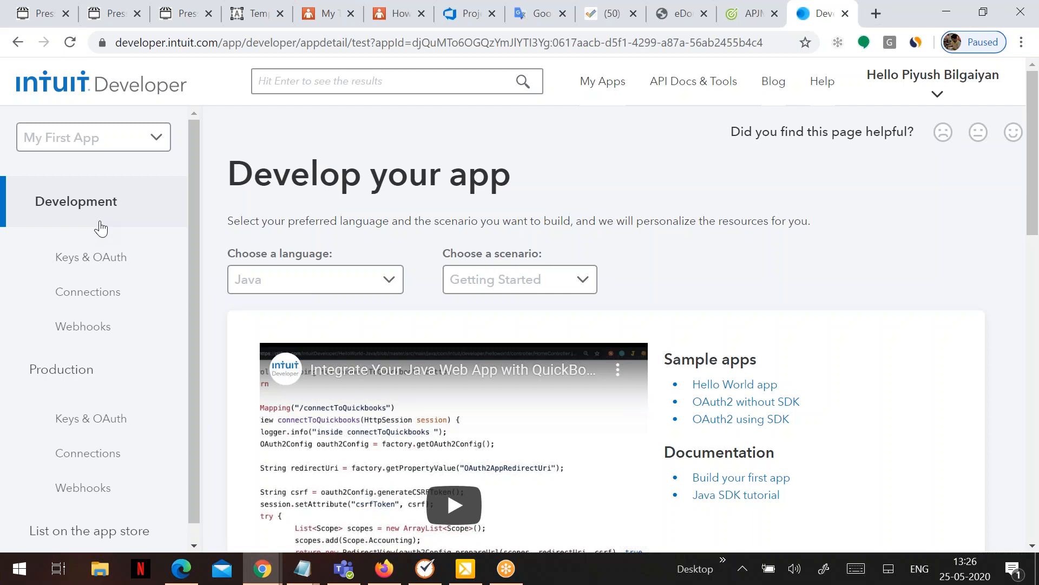
# Open My First App's Keys & OAuth page, then return to the Print Job Manager login.
pyautogui.click(116, 254)
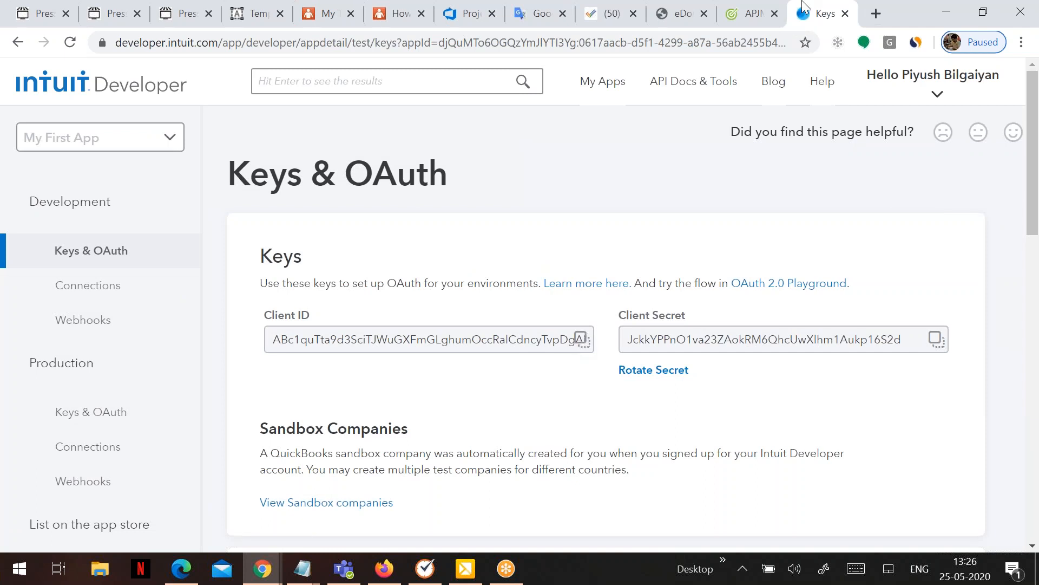
pyautogui.click(742, 16)
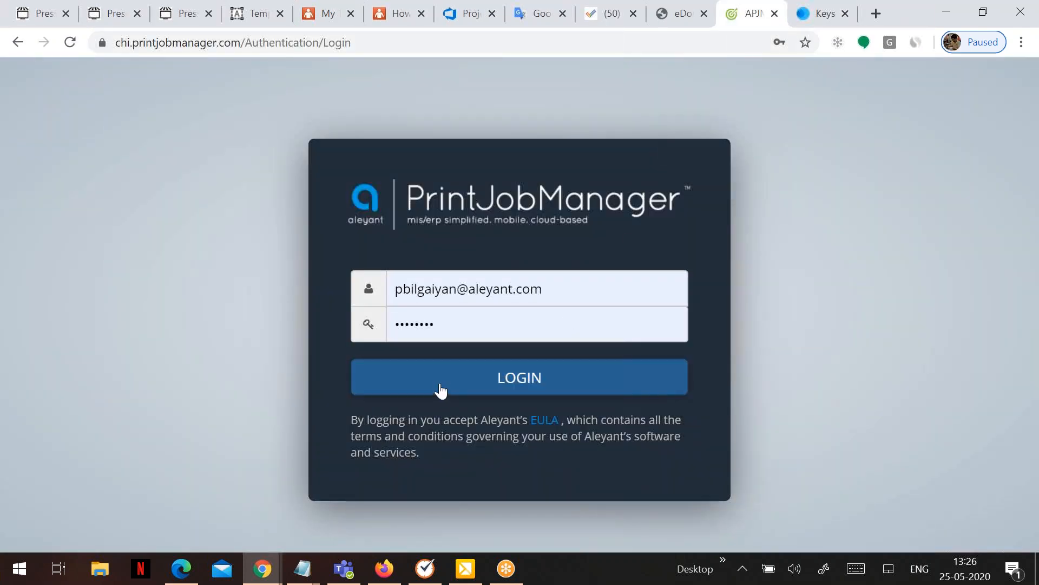
# Log in to Print Job Manager and go to Settings > Integration Services.
pyautogui.click(439, 388)
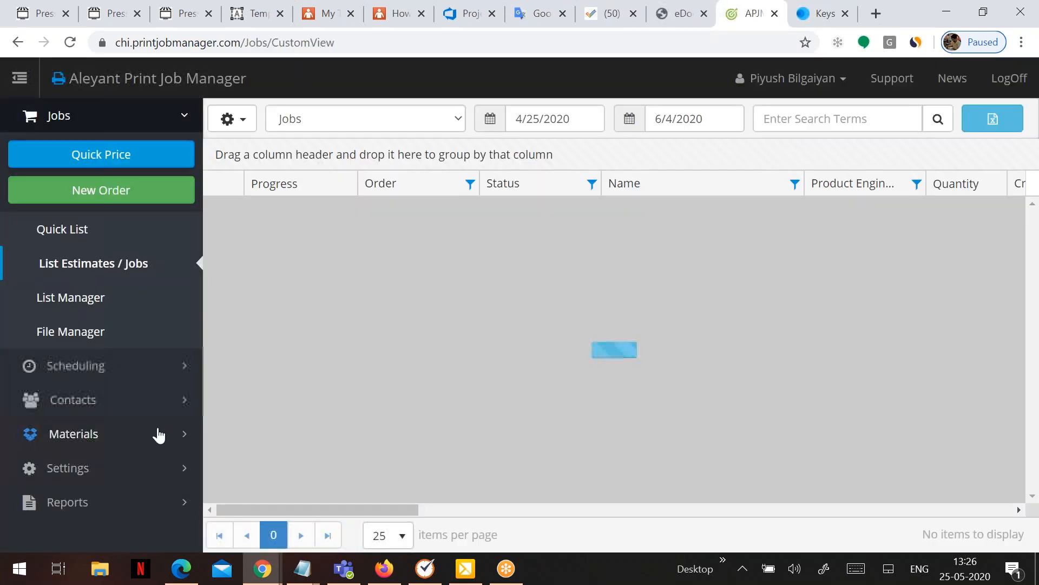
pyautogui.click(120, 468)
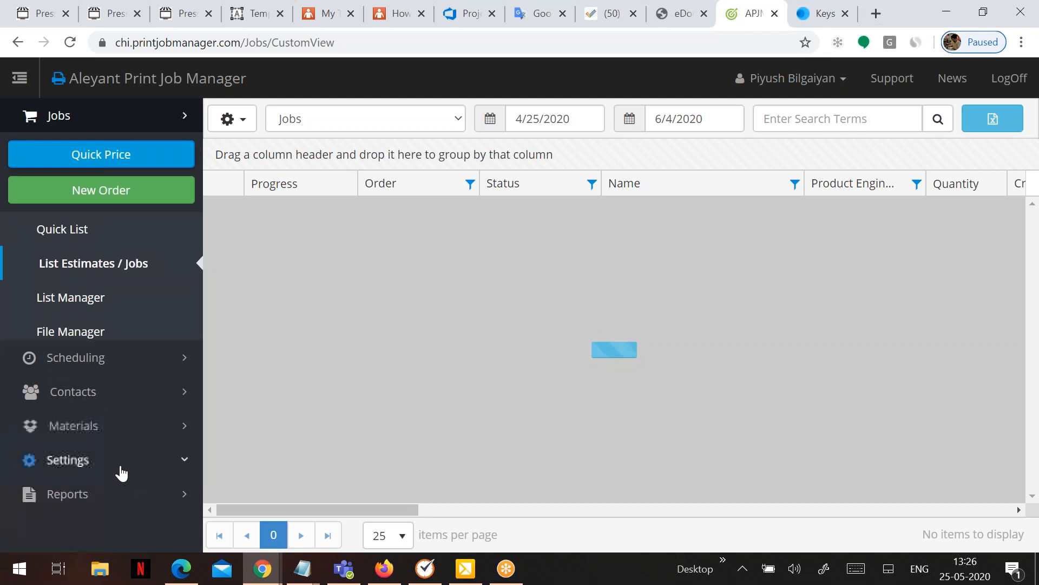
pyautogui.scroll(-4, 125, 450)
pyautogui.scroll(-2, 130, 479)
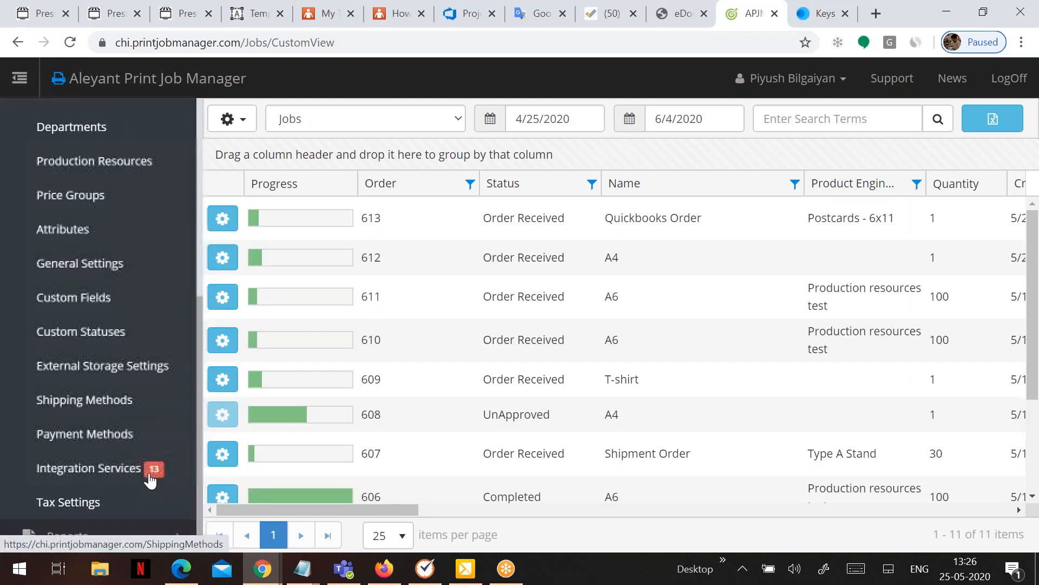
pyautogui.click(98, 477)
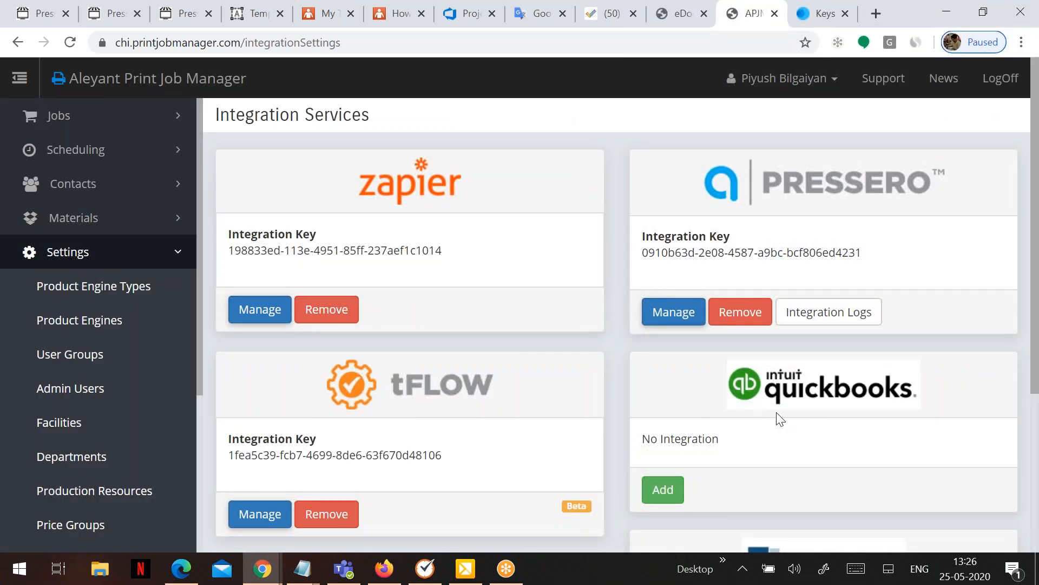
# Add a QuickBooks integration and open its Manage Integration Service settings.
pyautogui.click(652, 490)
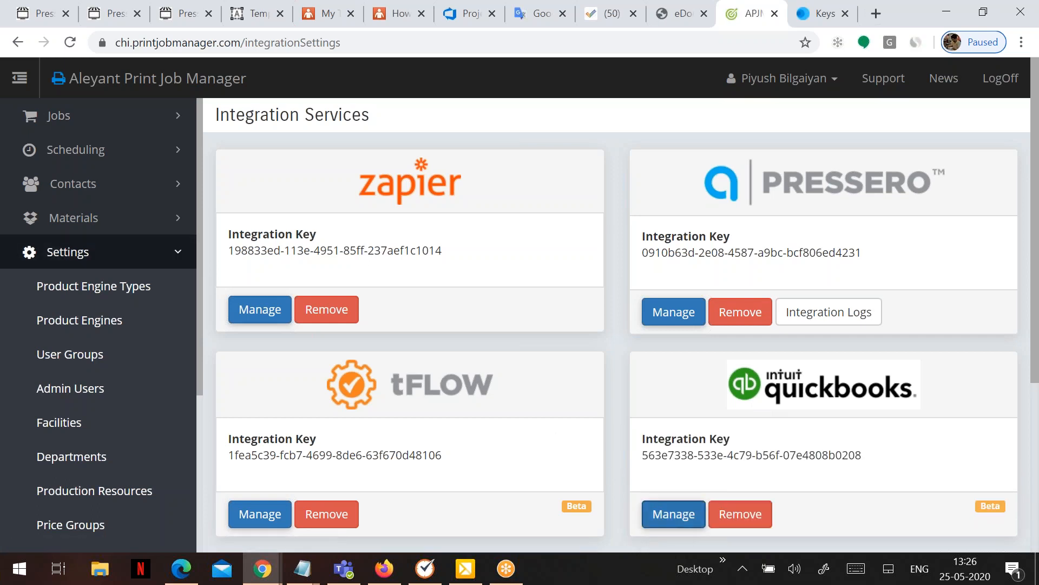
pyautogui.click(660, 515)
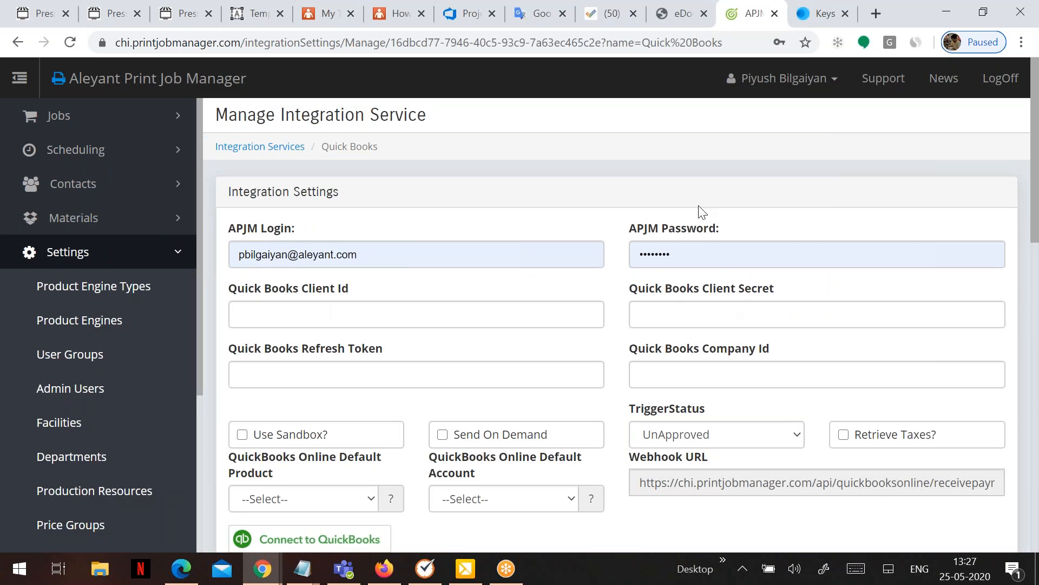
# Copy the Intuit app's Client ID into the Print Job Manager Client Id field.
pyautogui.click(818, 15)
pyautogui.click(581, 343)
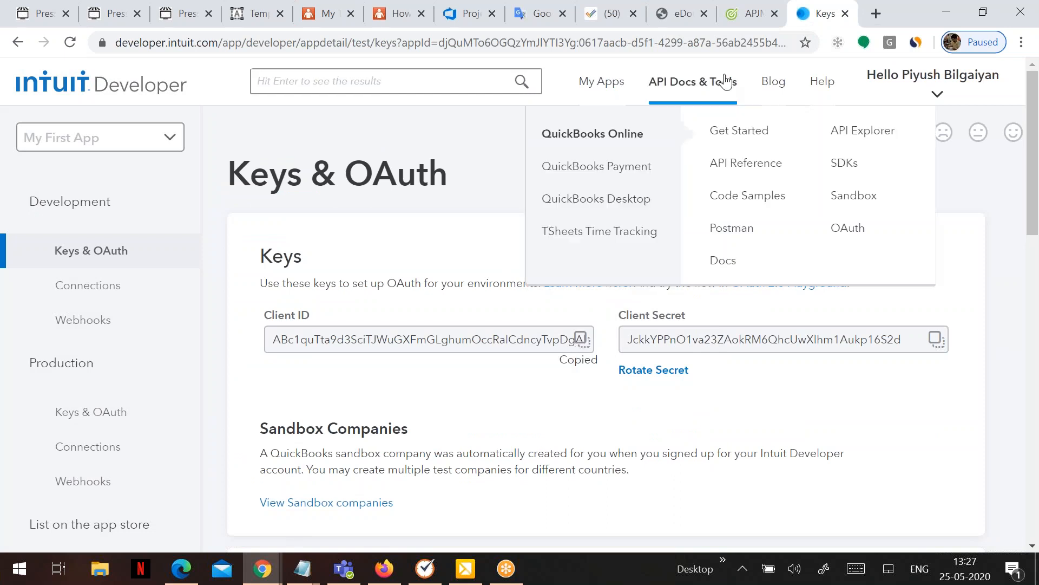
pyautogui.click(736, 17)
pyautogui.click(287, 311)
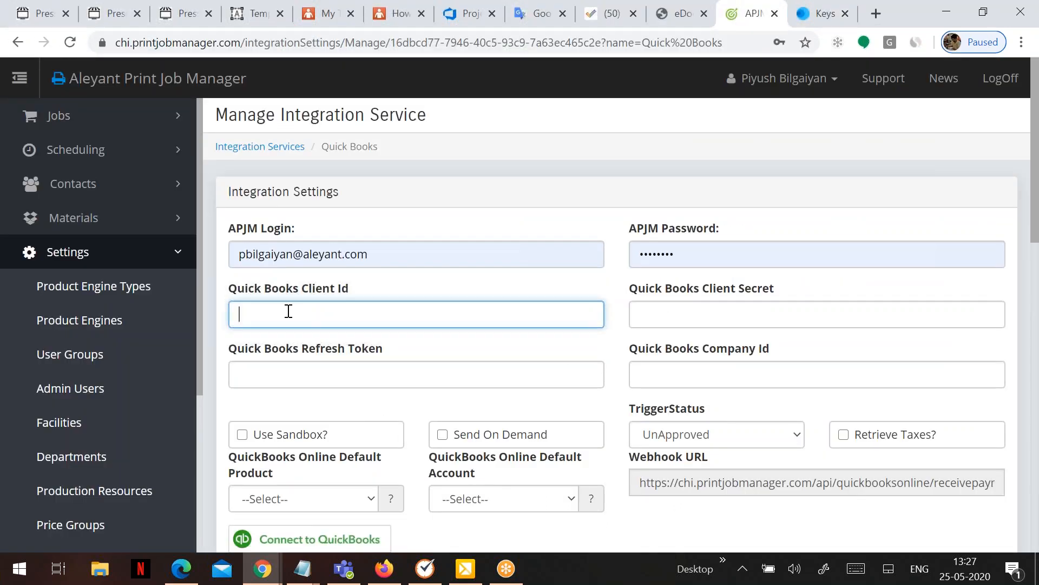
pyautogui.hotkey('ctrl', 'v')
# Paste the app's Client Secret into Print Job Manager and turn on Send On Demand.
pyautogui.click(818, 15)
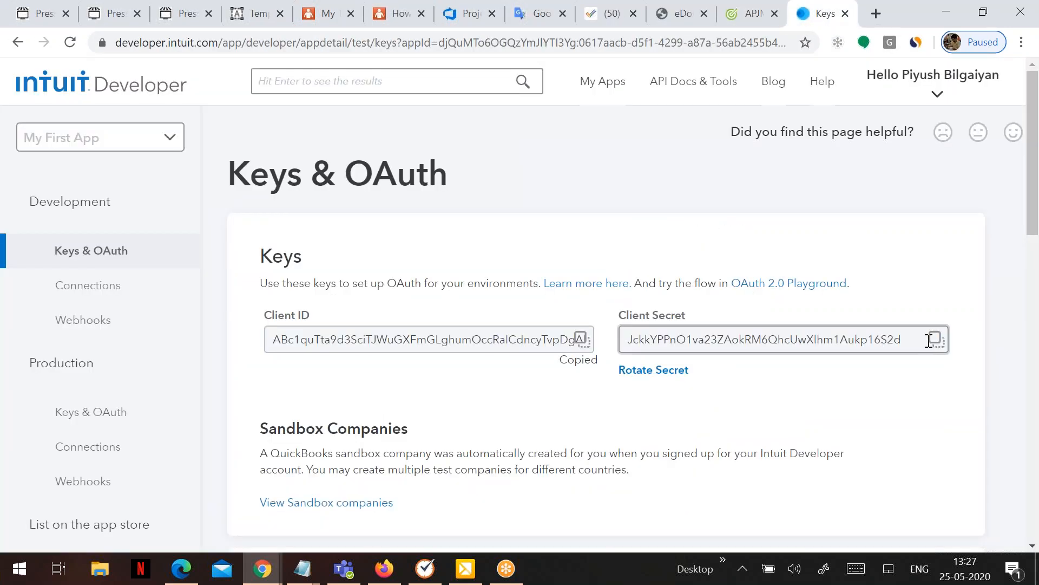
pyautogui.click(932, 340)
pyautogui.click(737, 23)
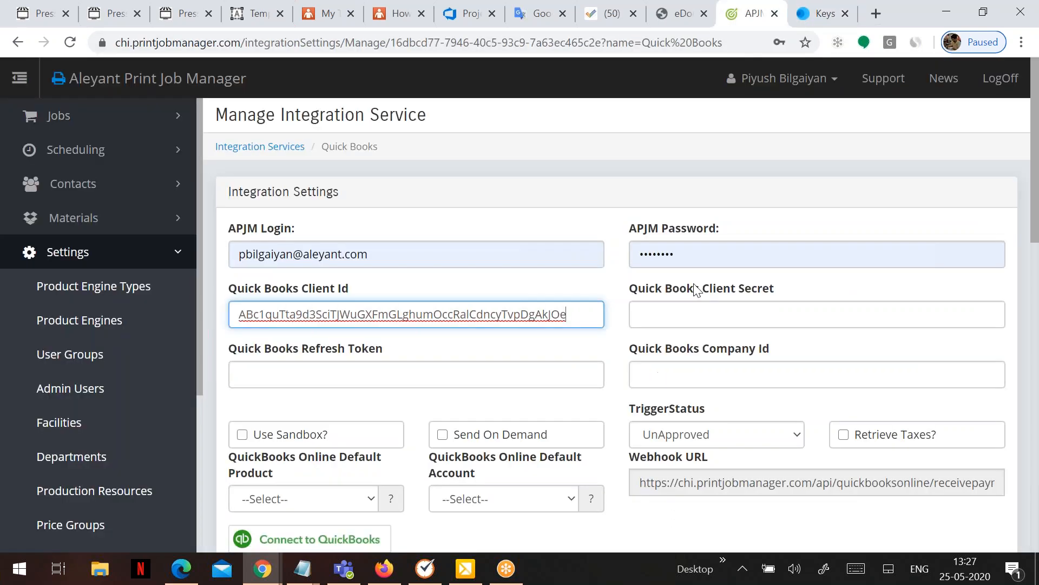
pyautogui.click(648, 316)
pyautogui.hotkey('ctrl', 'v')
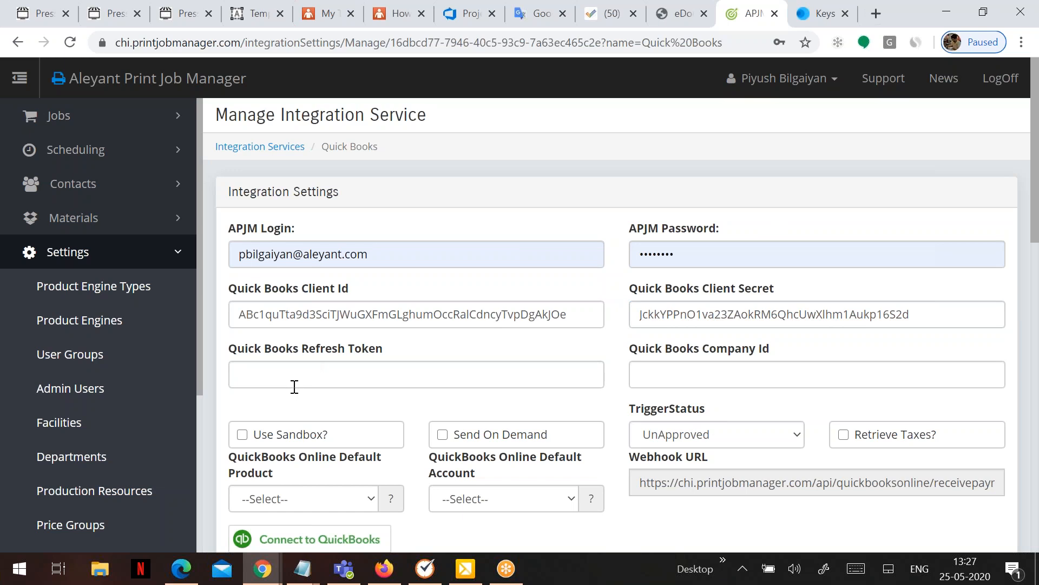
pyautogui.scroll(-1, 293, 388)
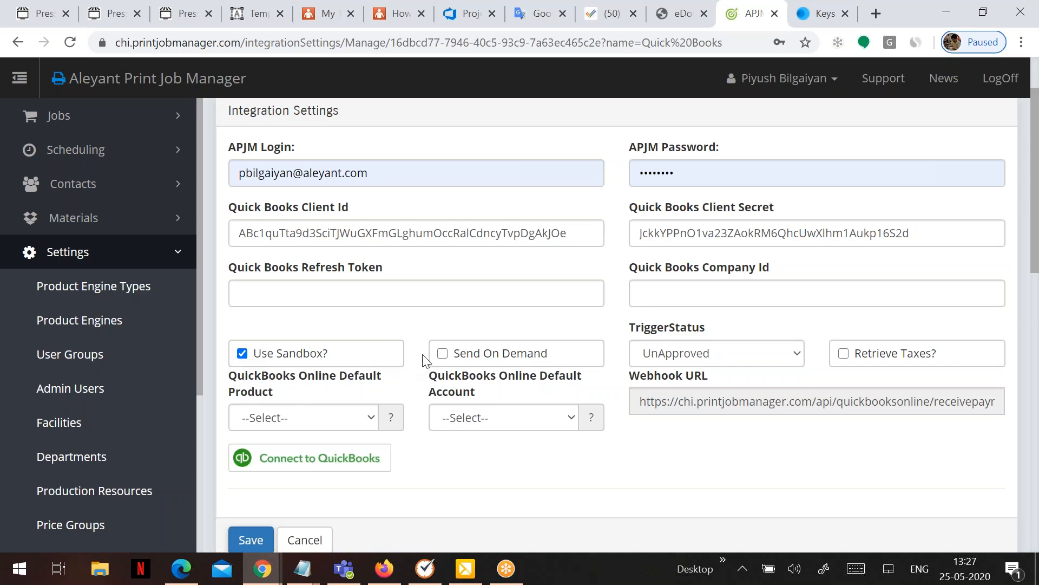
pyautogui.click(442, 353)
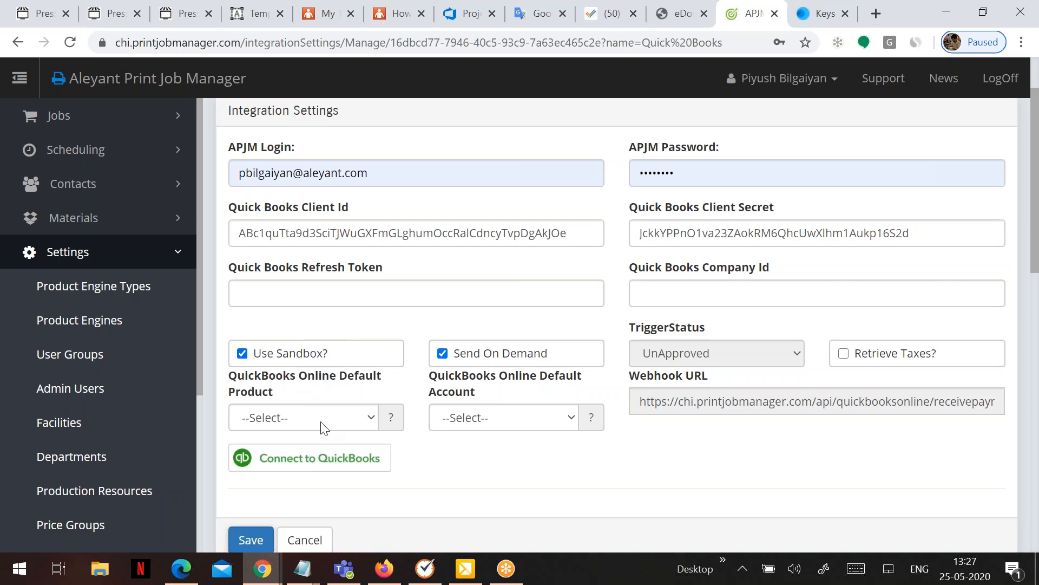
# Return to Intuit Keys & OAuth and scroll to the Redirect URIs section.
pyautogui.click(812, 20)
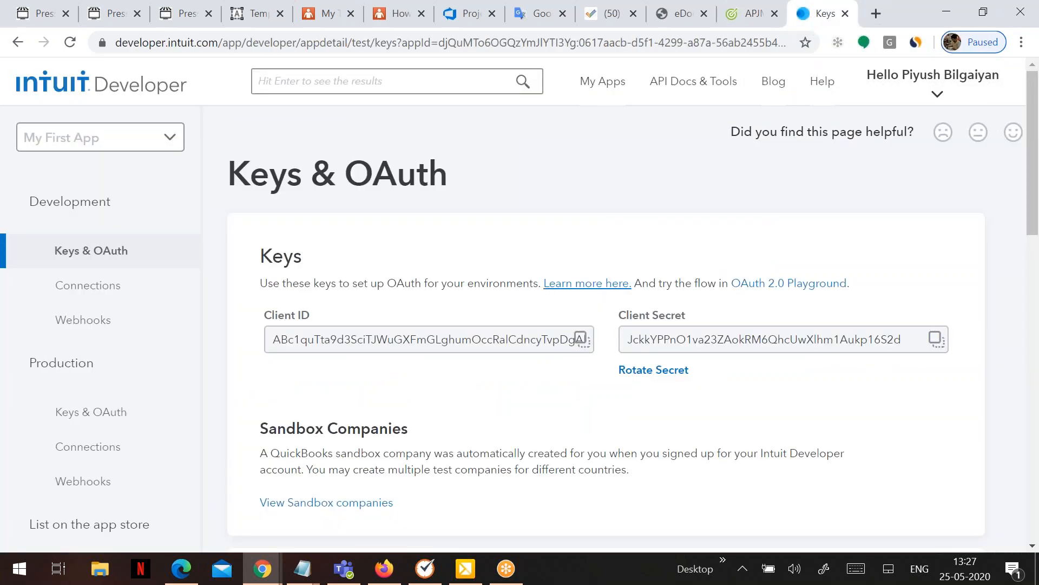
pyautogui.scroll(-5, 519, 368)
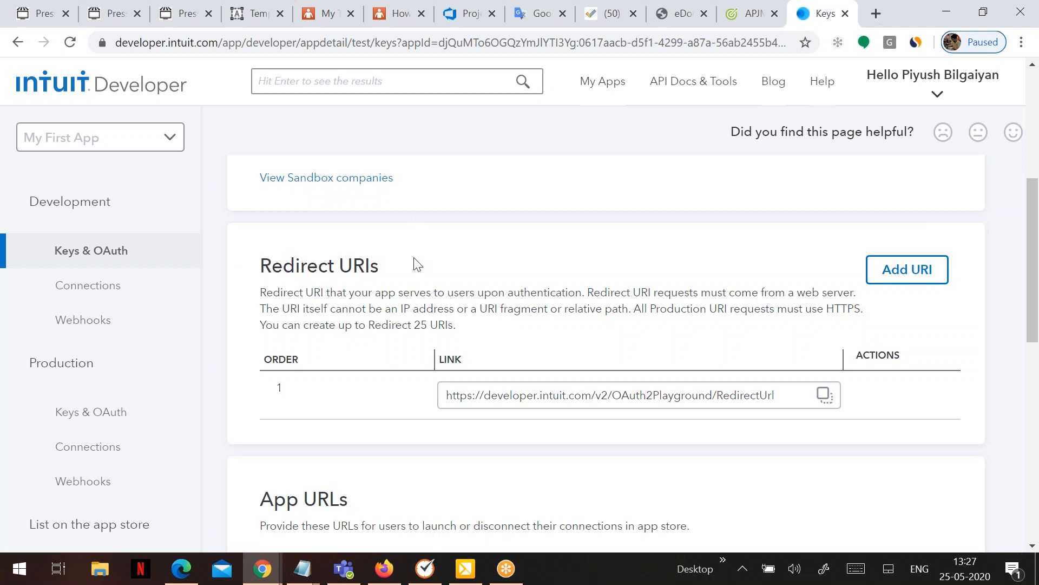
# Add the Print Job Manager integration-settings URL as a second redirect URI and save.
pyautogui.click(734, 27)
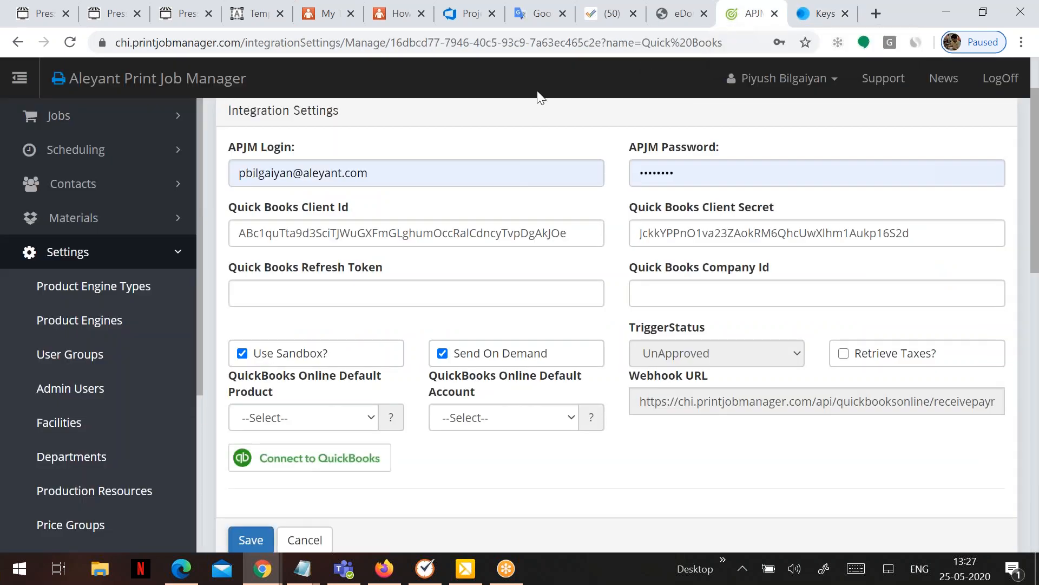
pyautogui.moveTo(115, 49); pyautogui.dragTo(605, 51)
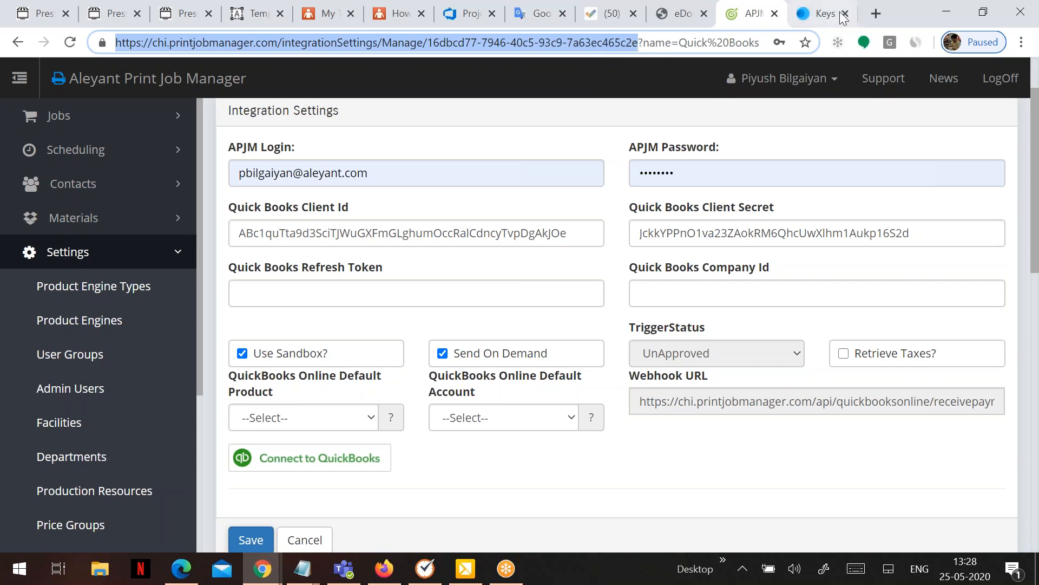
pyautogui.click(820, 13)
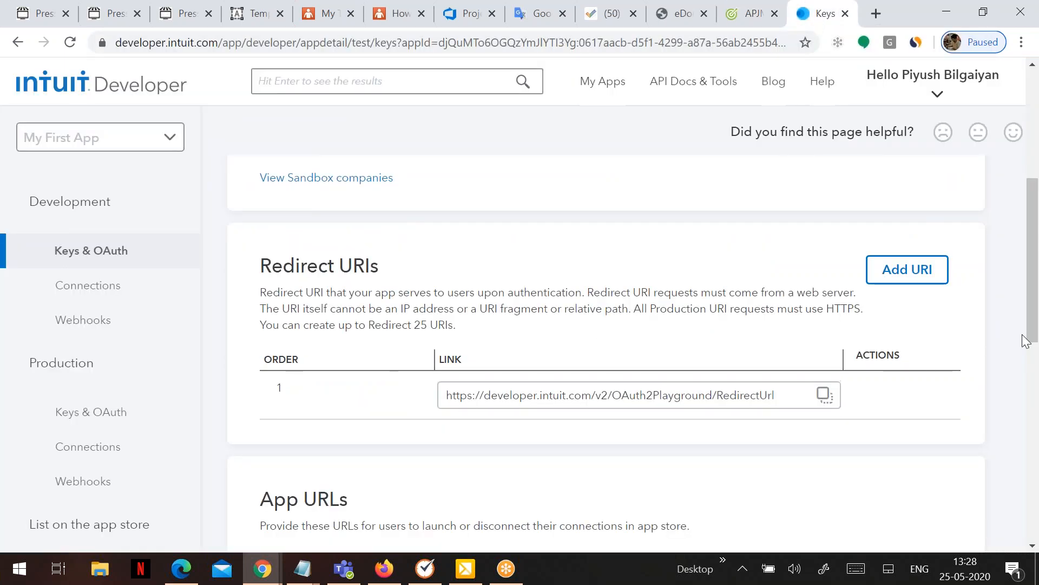
pyautogui.click(905, 269)
pyautogui.click(506, 437)
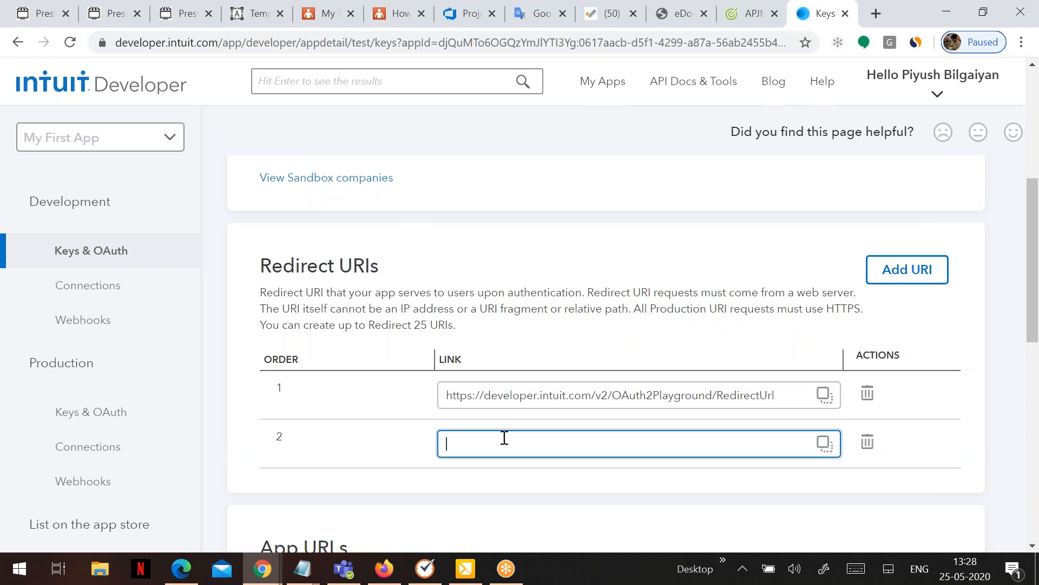
pyautogui.hotkey('ctrl', 'v')
pyautogui.scroll(-1, 476, 421)
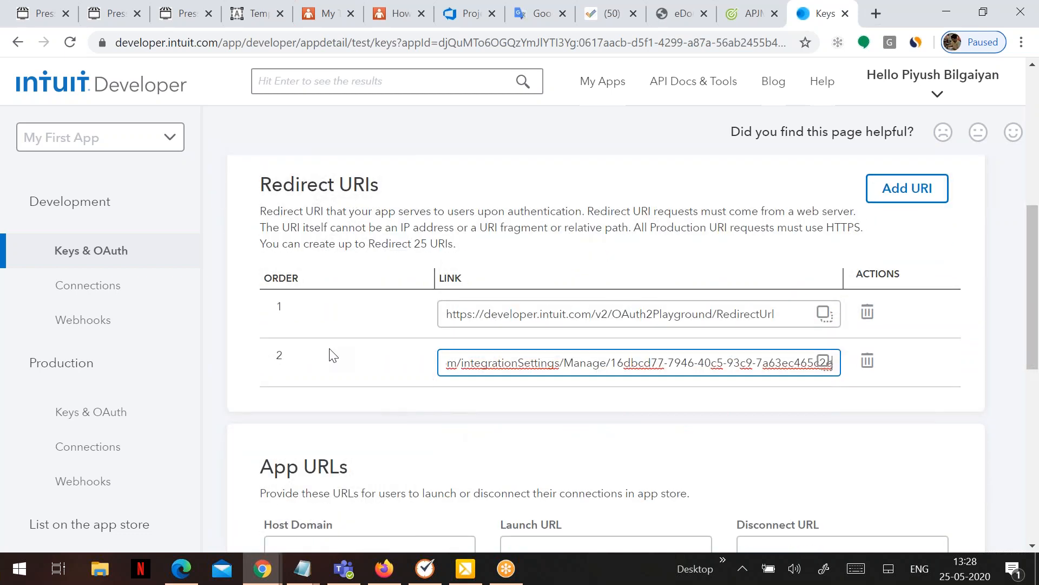
pyautogui.scroll(-3, 387, 379)
pyautogui.click(351, 447)
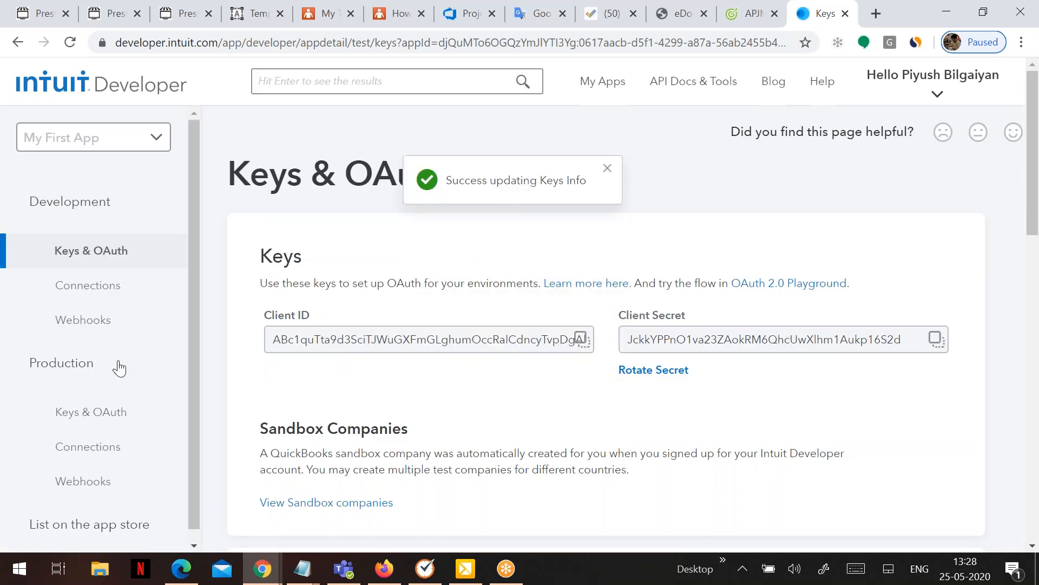
# Paste the Print Job Manager receivepayment webhook URL into the Intuit Webhooks Endpoint URL field.
pyautogui.click(91, 332)
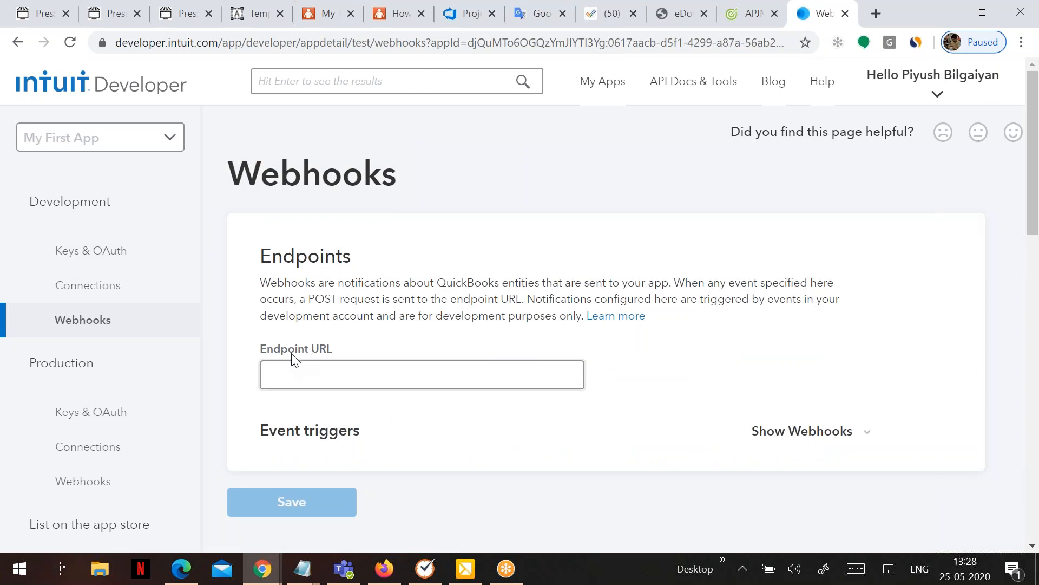
pyautogui.click(733, 18)
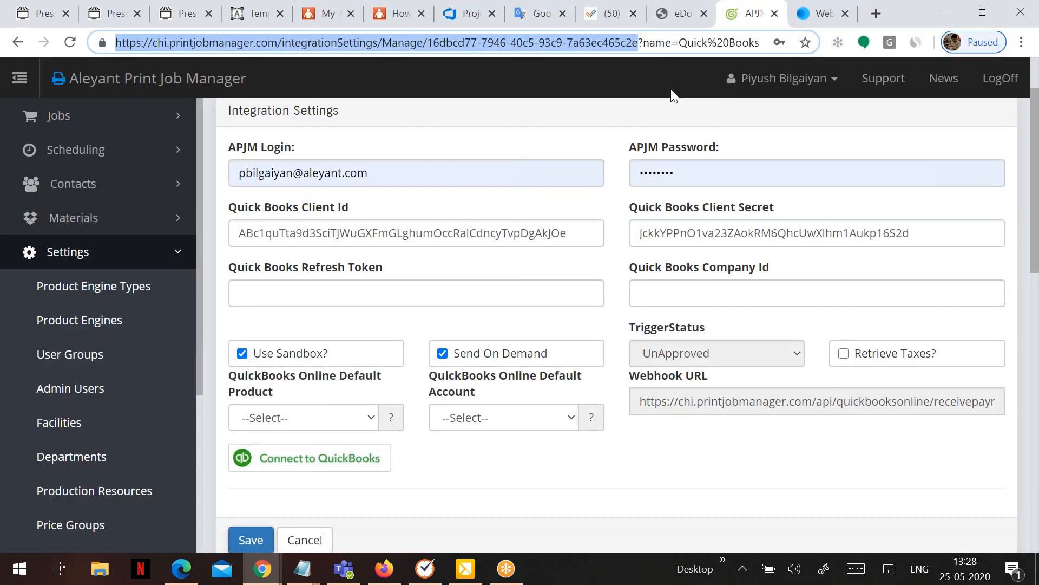
pyautogui.moveTo(634, 401); pyautogui.dragTo(1021, 403)
pyautogui.tripleClick(944, 395)
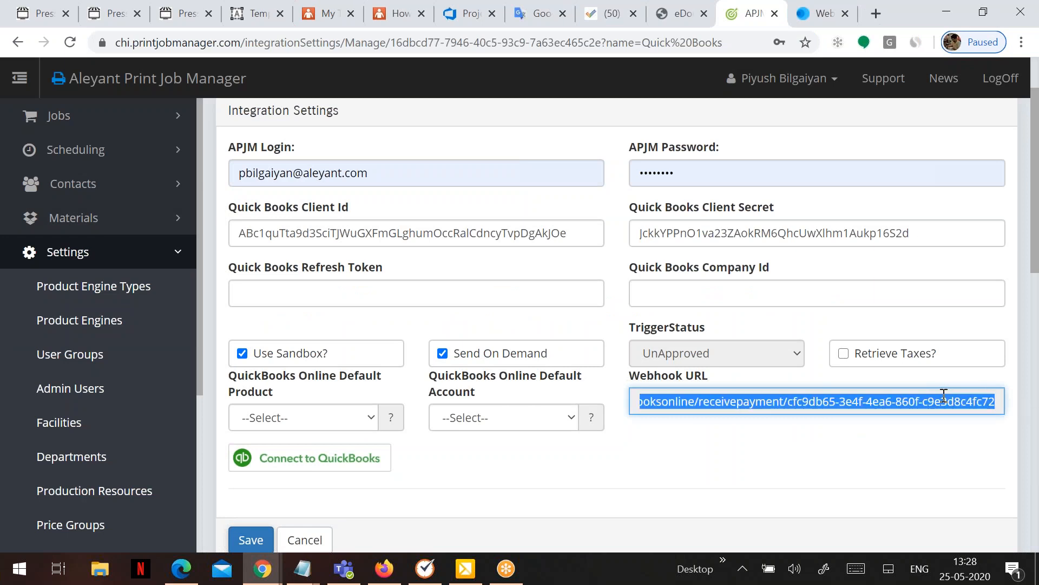
pyautogui.click(821, 14)
pyautogui.click(362, 378)
pyautogui.hotkey('ctrl', 'v')
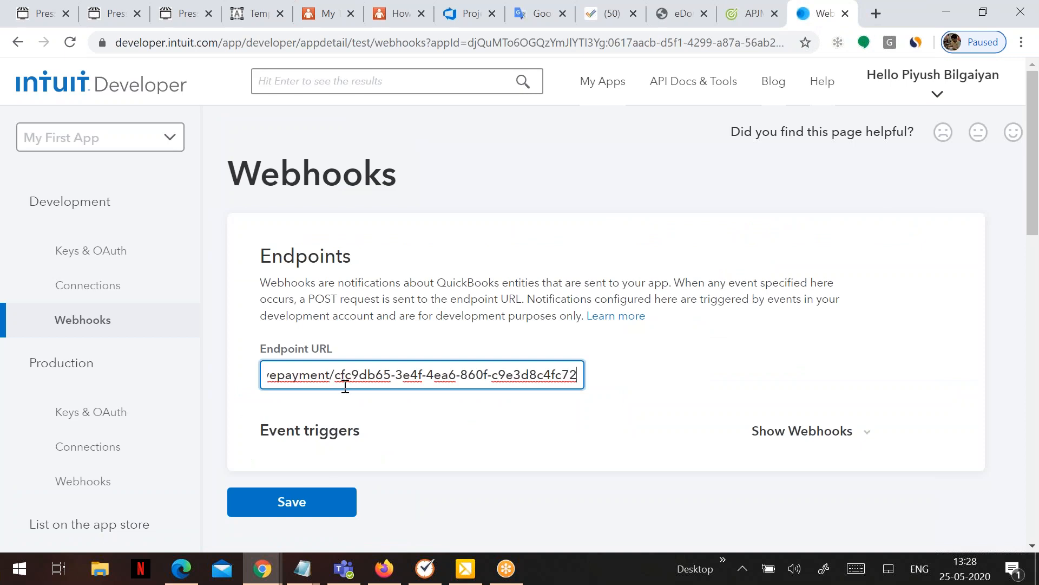
# Subscribe the webhook to Payment events only and save it, producing a verifier token.
pyautogui.click(799, 432)
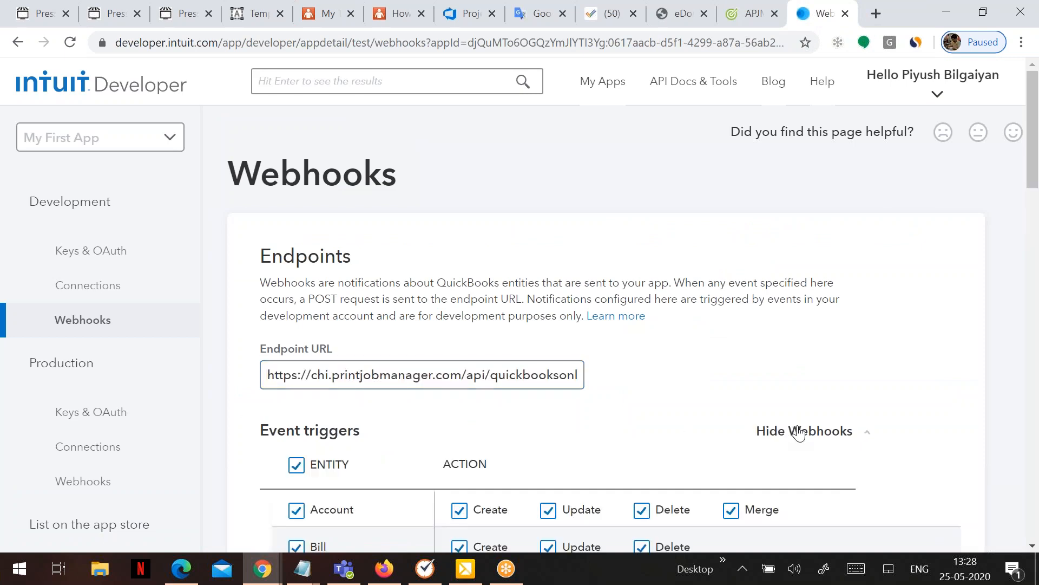
pyautogui.scroll(-3, 381, 360)
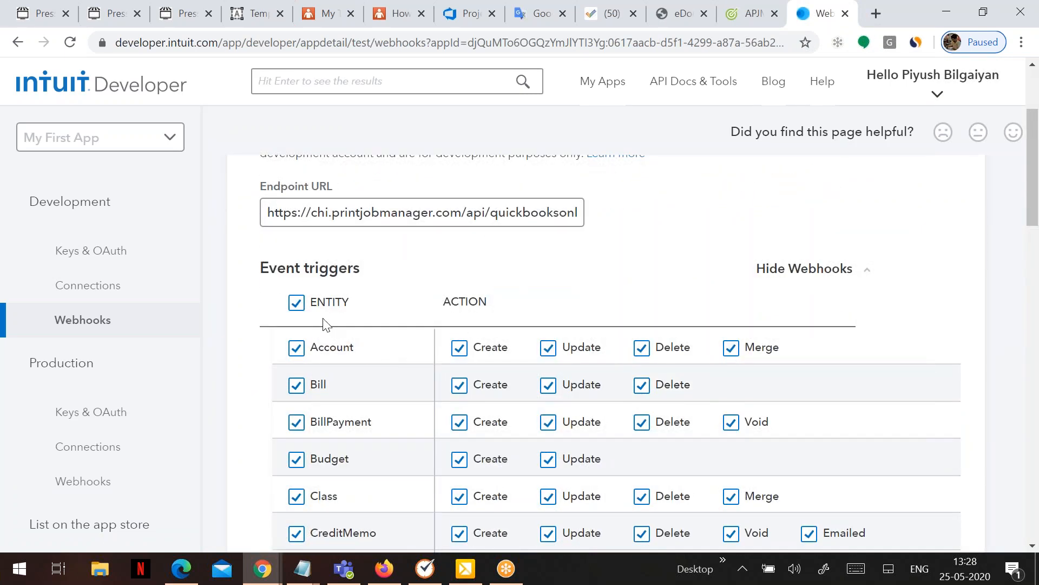
pyautogui.click(296, 305)
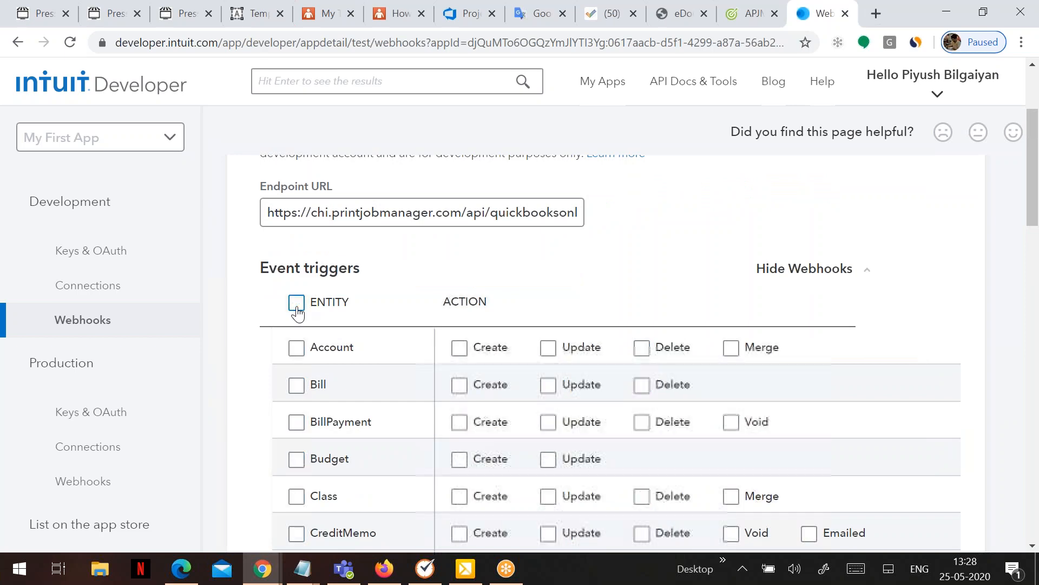
pyautogui.scroll(-8, 304, 318)
pyautogui.scroll(-3, 303, 321)
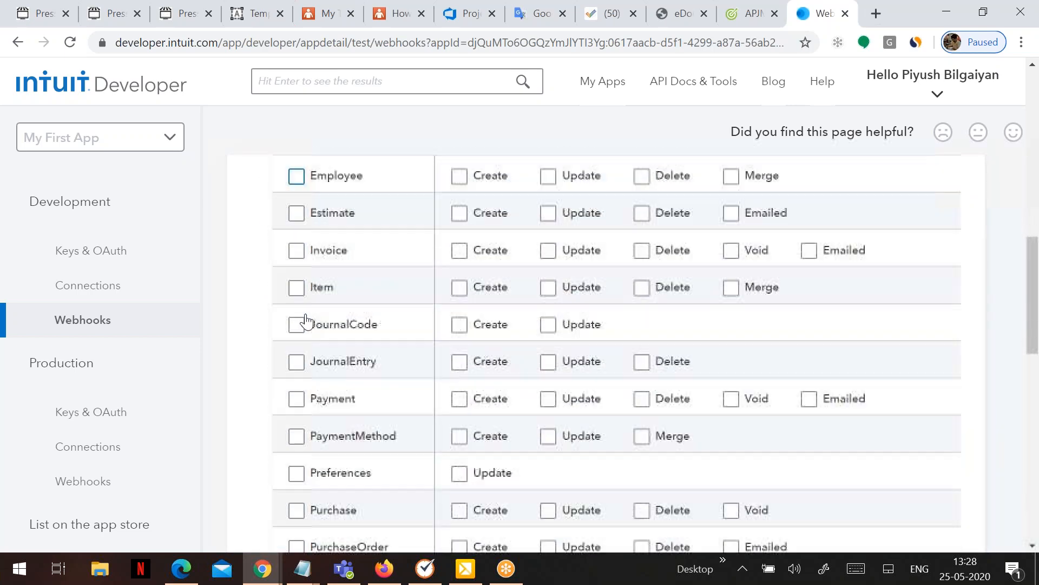
pyautogui.click(296, 374)
pyautogui.scroll(-6, 301, 400)
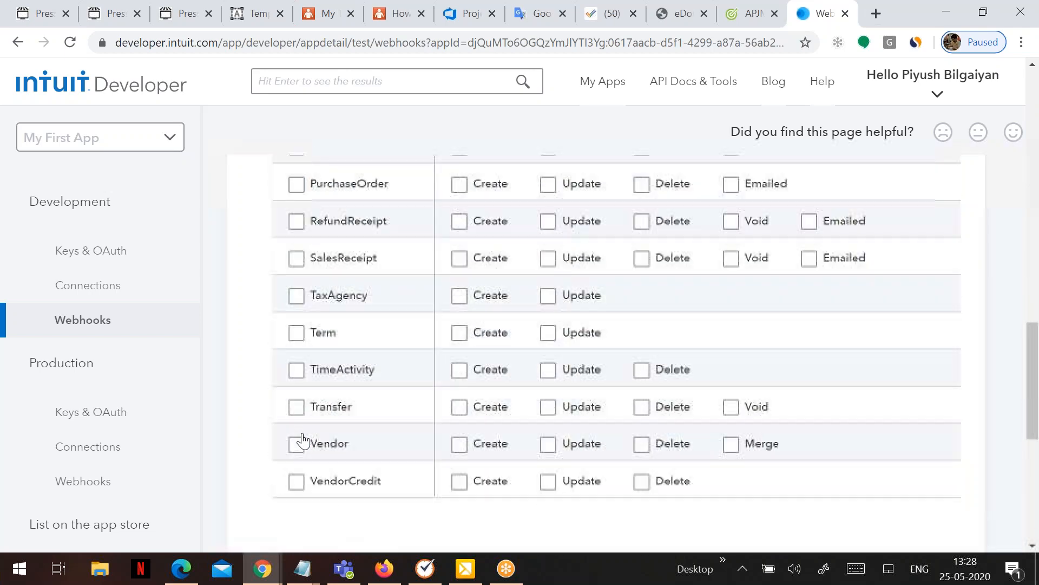
pyautogui.scroll(-3, 304, 450)
pyautogui.click(301, 447)
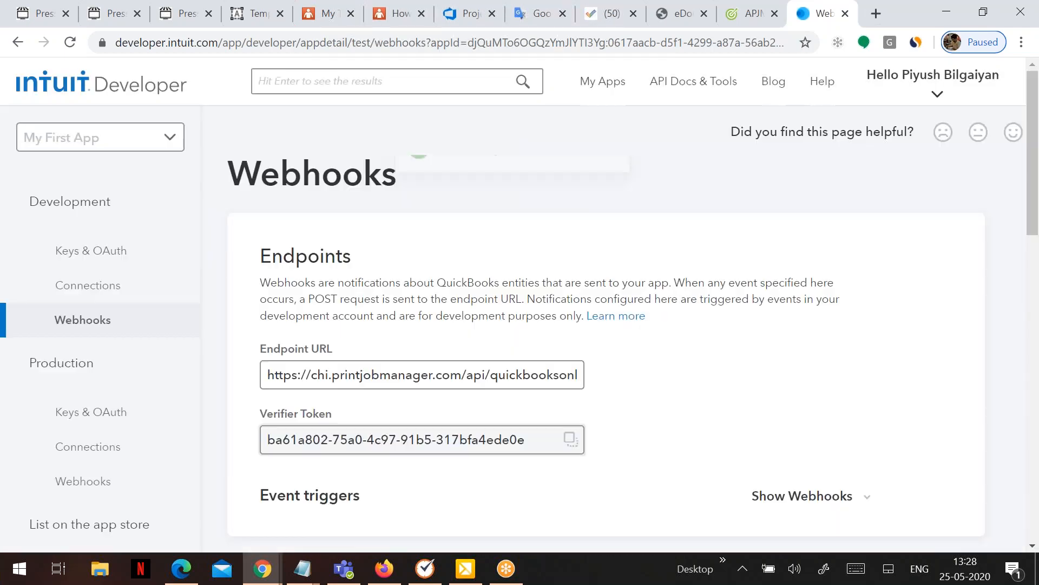
pyautogui.scroll(-3, 389, 425)
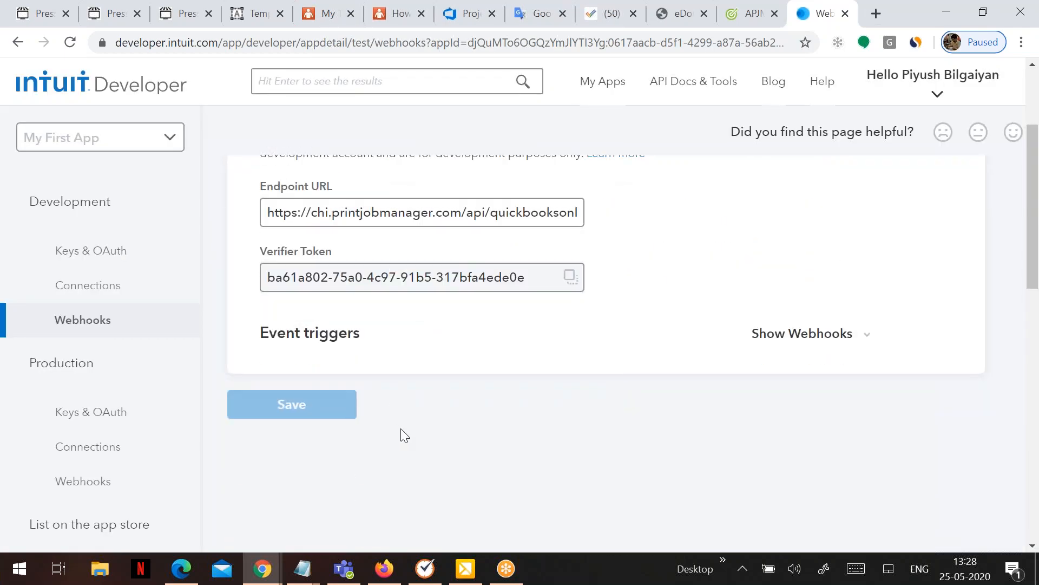
pyautogui.scroll(1, 401, 428)
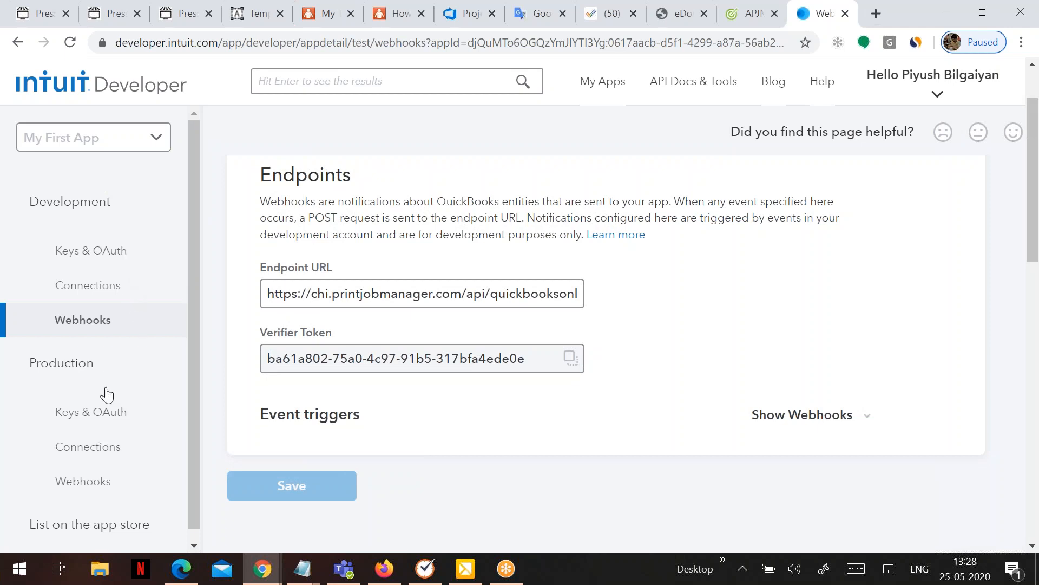
# Save the Print Job Manager integration settings and open Connect to QuickBooks in a new tab.
pyautogui.click(738, 18)
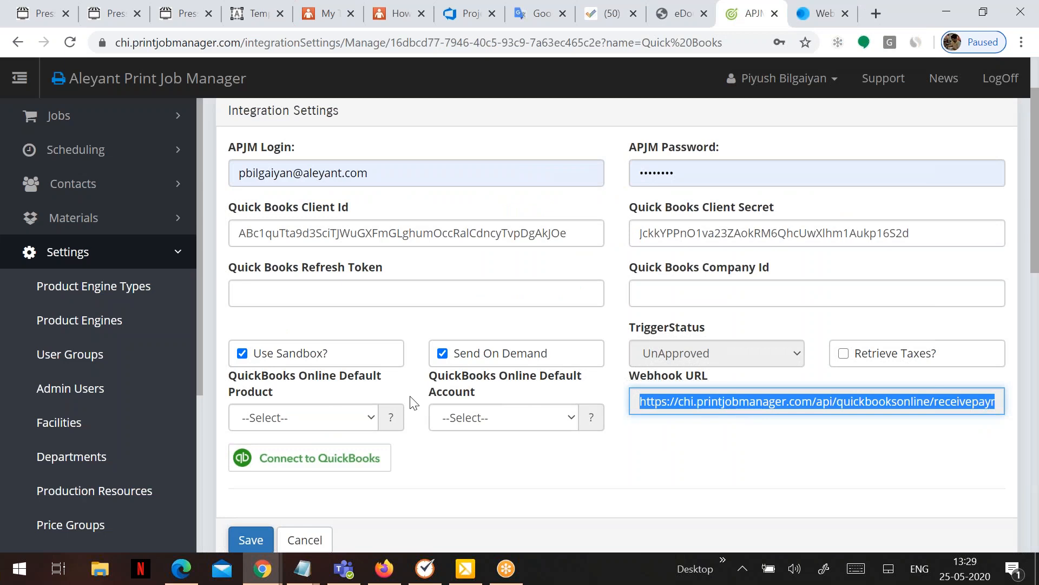
pyautogui.click(244, 541)
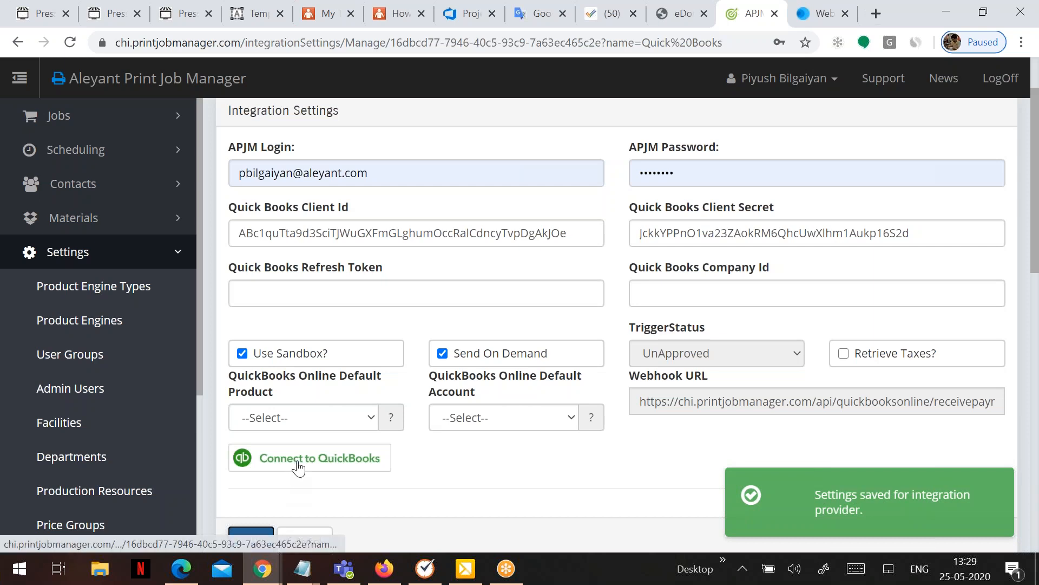
pyautogui.rightClick(298, 466)
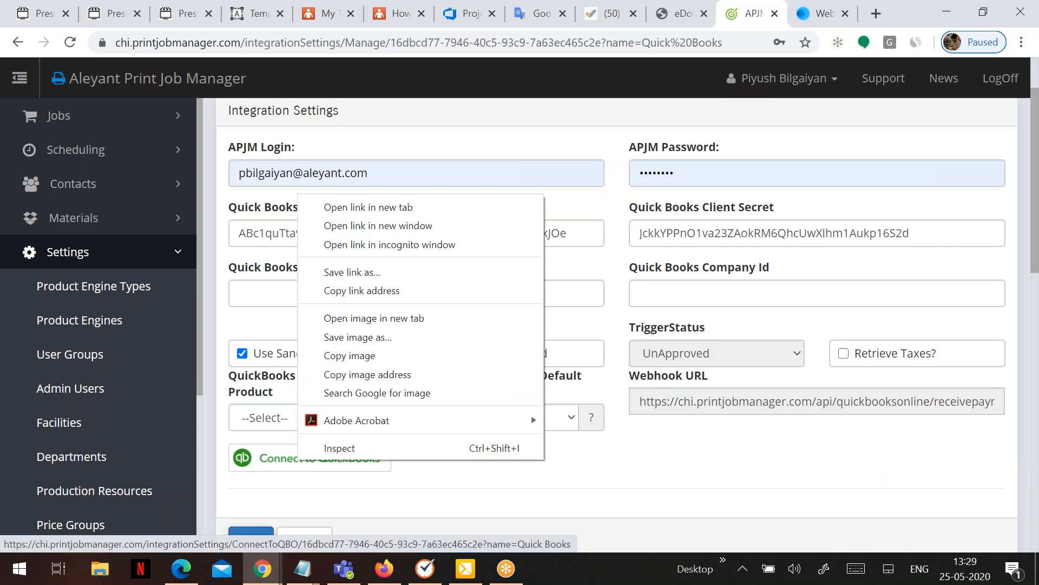
pyautogui.click(368, 208)
# Approve My First App's connection to Sandbox Company_US_1 on the Intuit consent page.
pyautogui.click(747, 20)
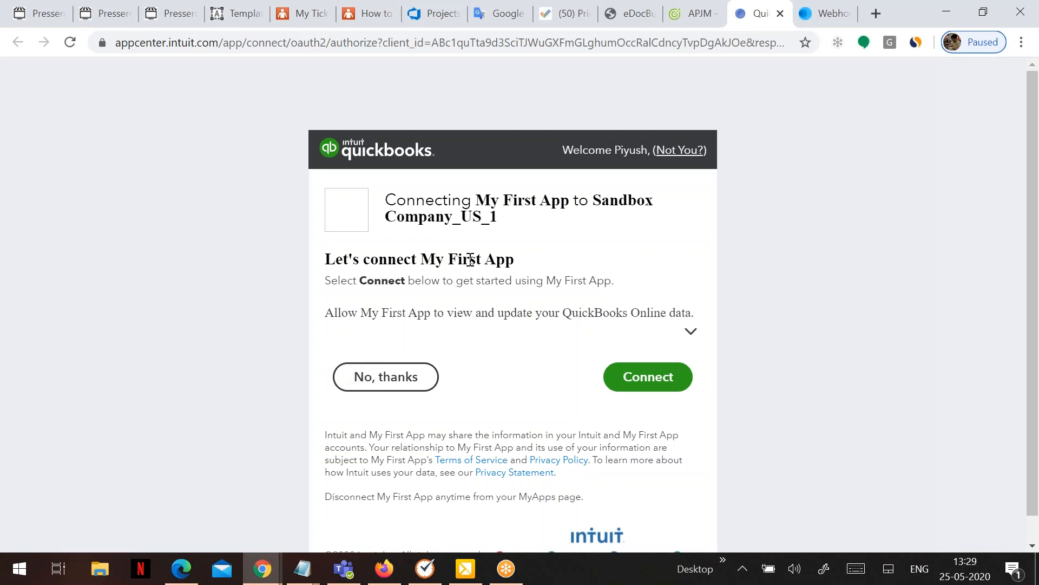
pyautogui.click(642, 377)
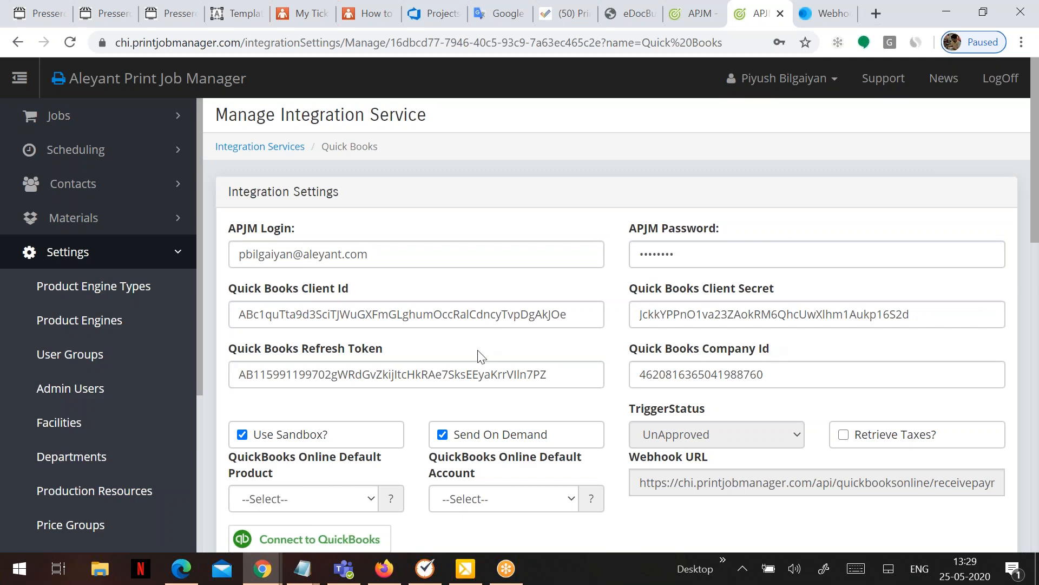
# Save the Integration Settings form again, now including the refresh token and company ID.
pyautogui.scroll(-3, 478, 357)
pyautogui.click(245, 461)
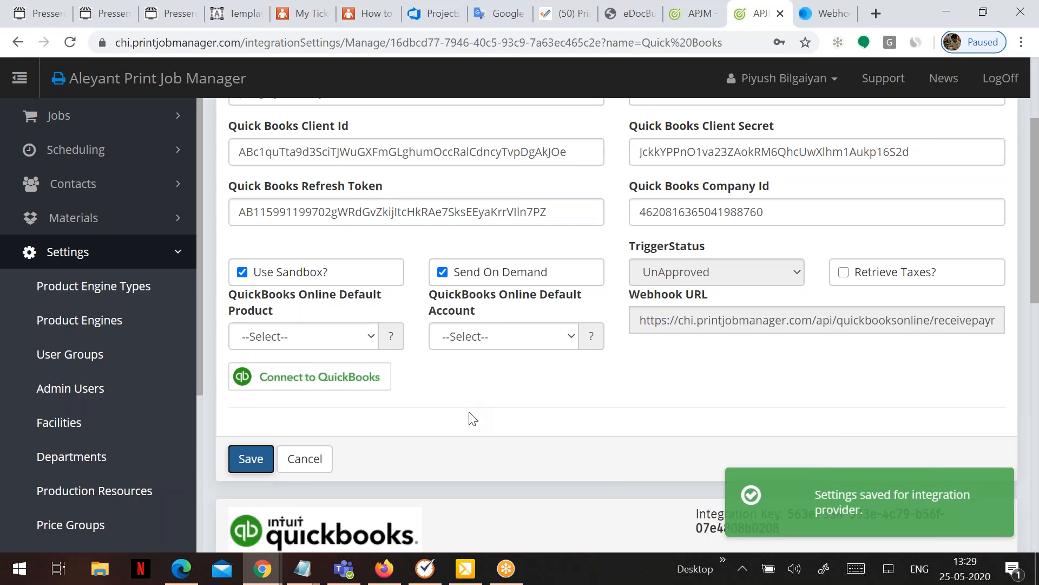
pyautogui.scroll(3, 473, 420)
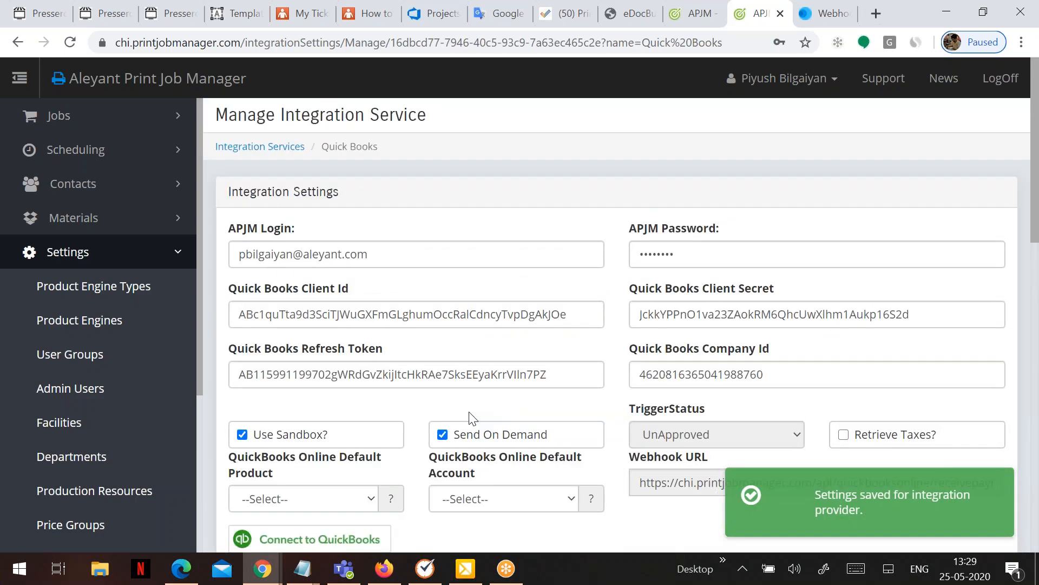